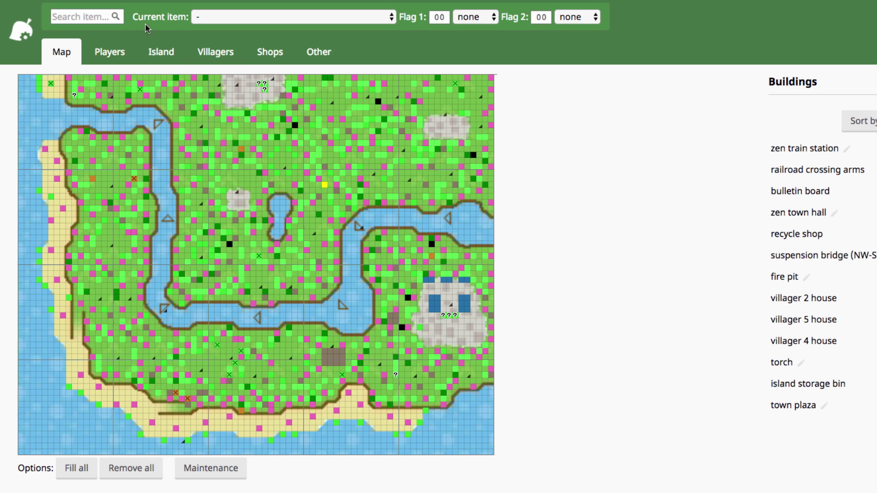
# Search the item list for 'cedar' and browse the matching results
pyautogui.click(97, 16)
pyautogui.click(64, 15)
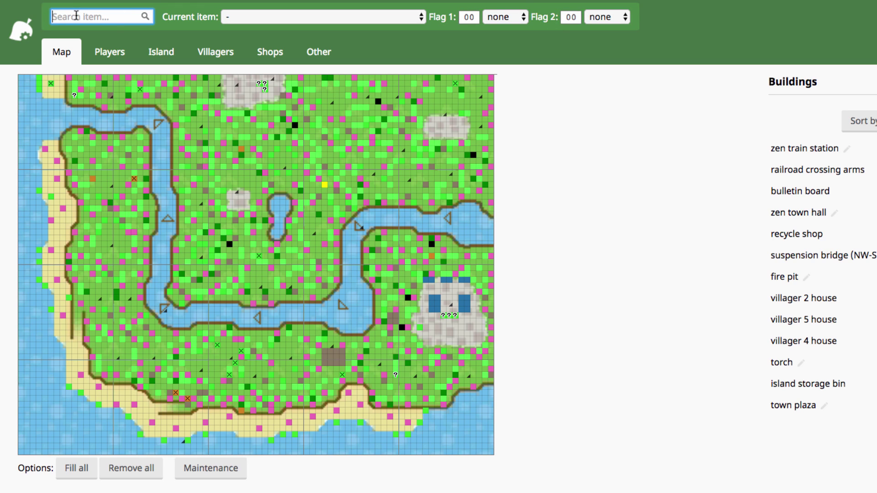
pyautogui.write('cedar')
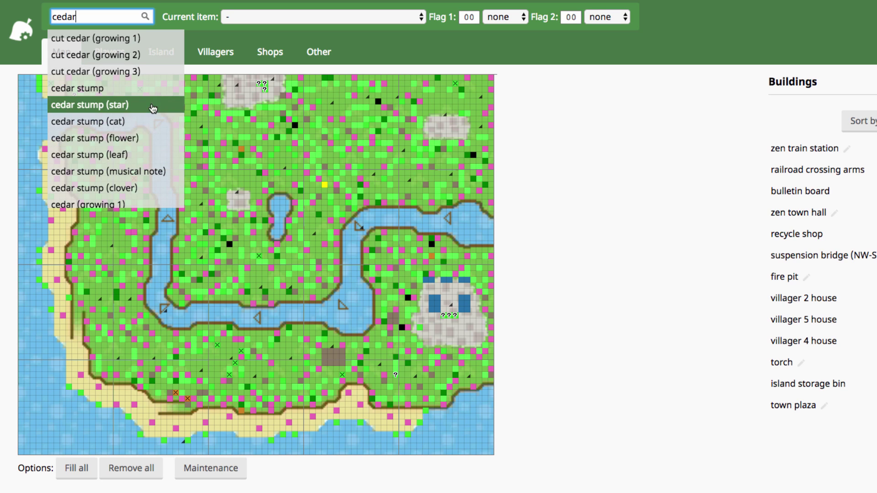
pyautogui.scroll(-2, 155, 171)
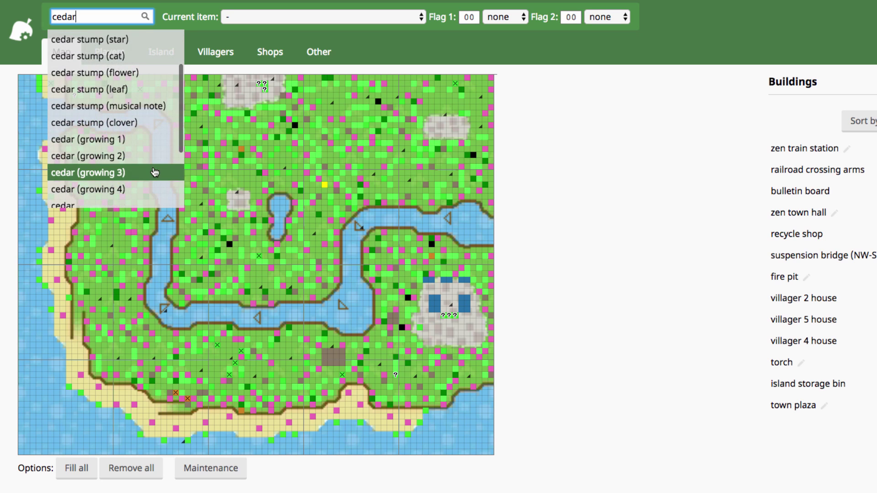
pyautogui.scroll(2, 135, 174)
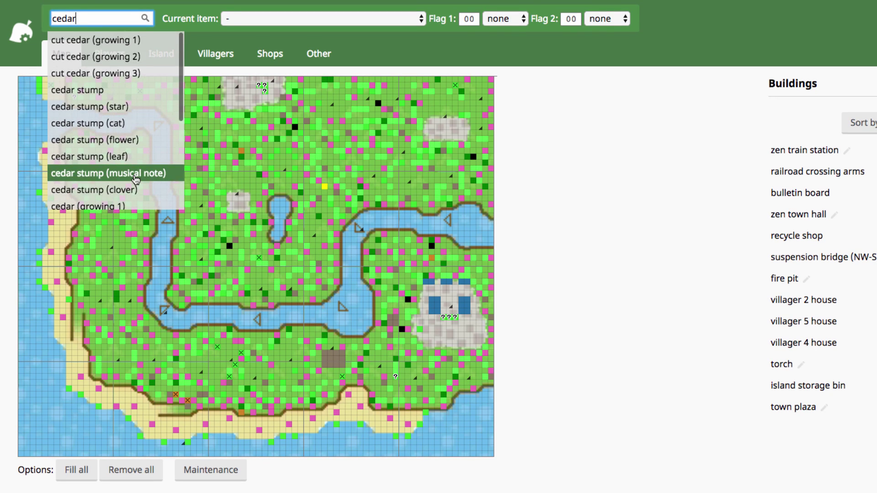
pyautogui.scroll(-3, 135, 177)
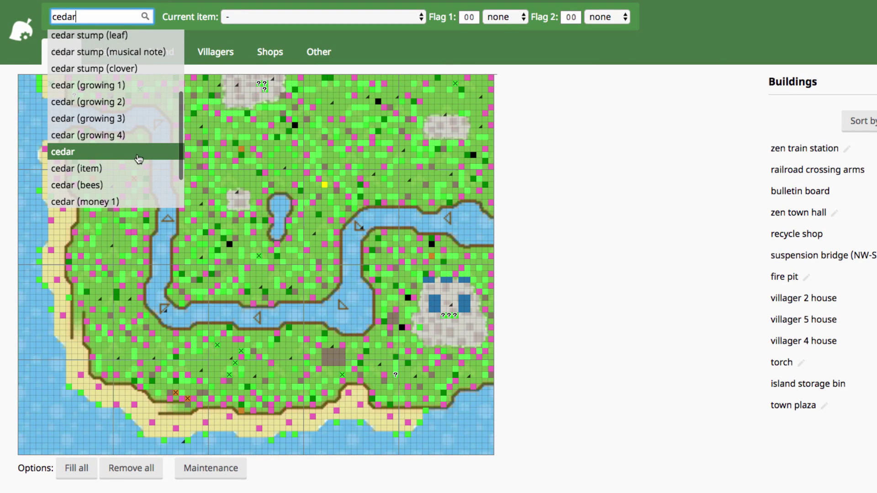
pyautogui.scroll(3, 133, 153)
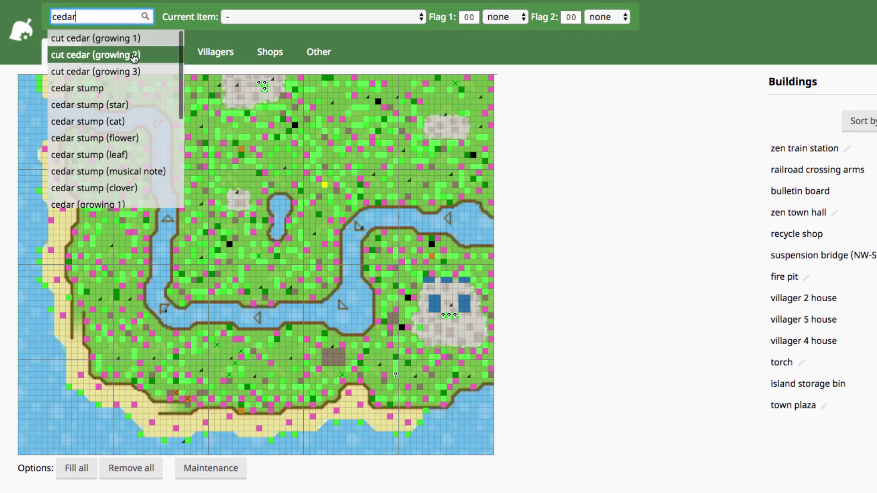
pyautogui.scroll(-2, 131, 96)
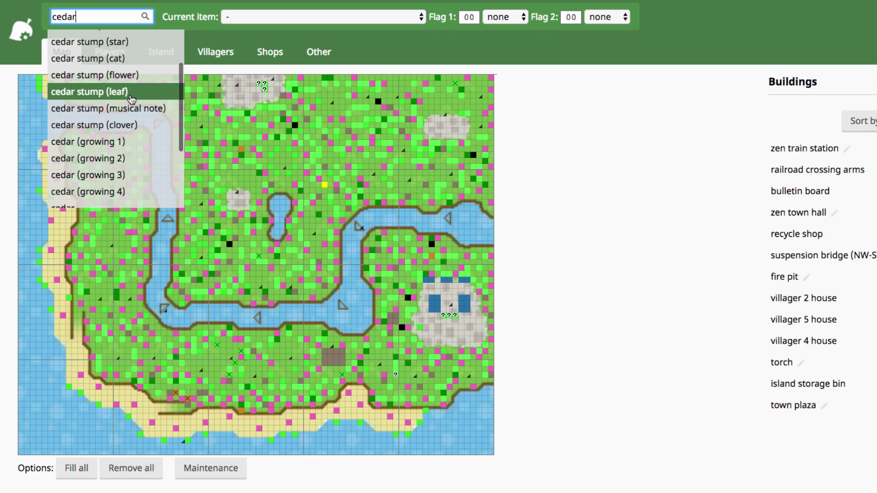
pyautogui.scroll(-1, 133, 92)
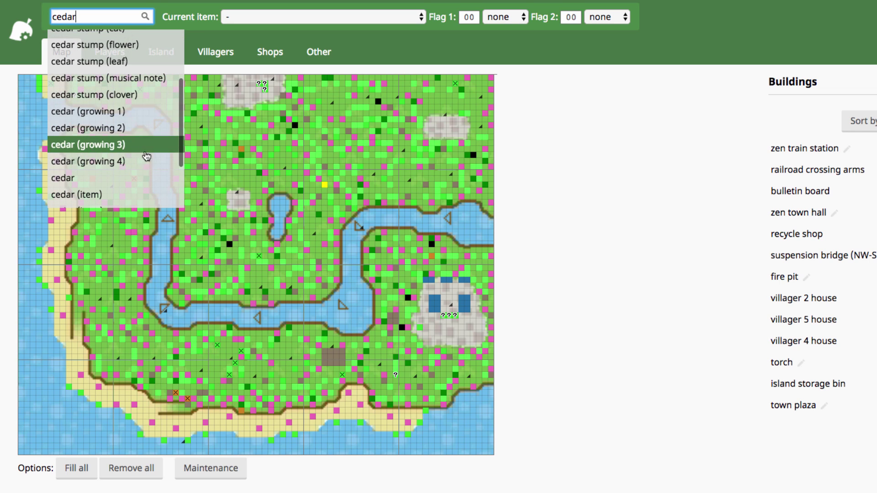
pyautogui.scroll(-2, 133, 187)
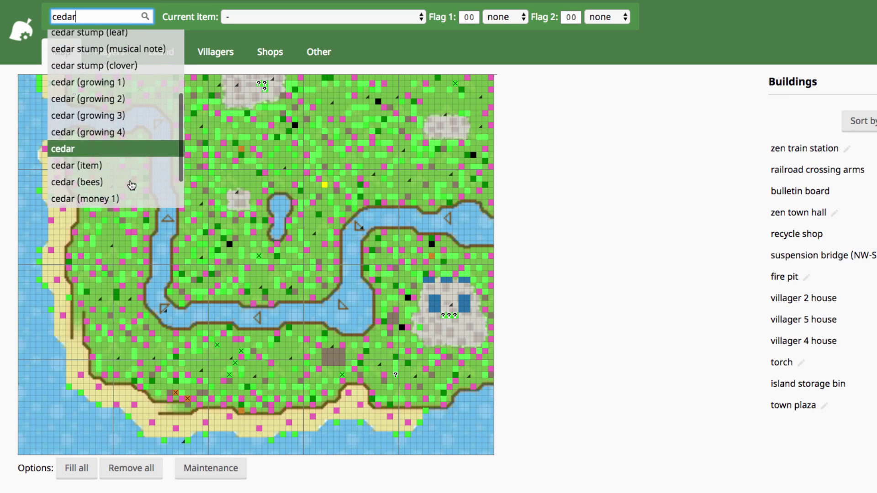
pyautogui.scroll(-2, 133, 186)
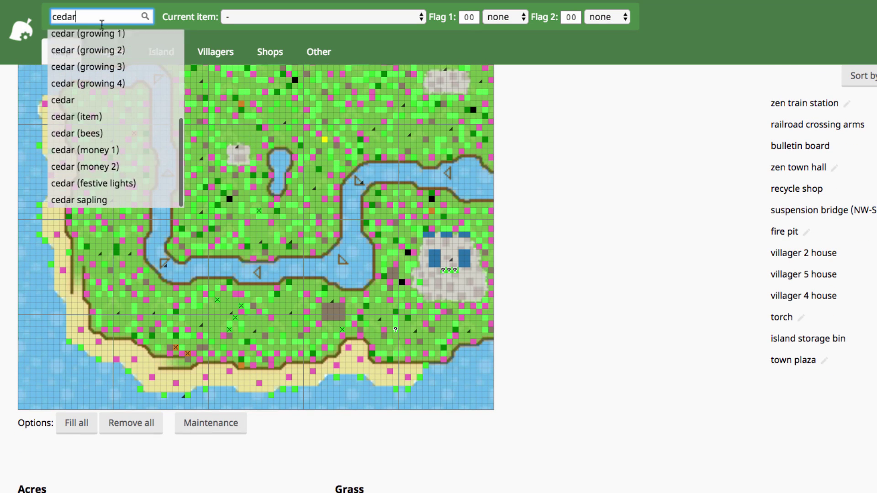
# Clear the 'cedar' search and scroll through the full list of placeable items
pyautogui.moveTo(93, 16); pyautogui.dragTo(36, 16)
pyautogui.press('BackSpace')
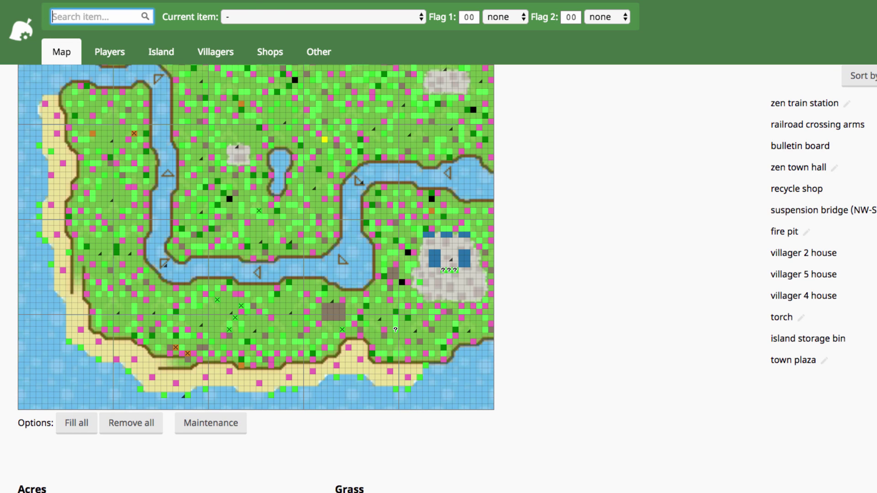
pyautogui.click(300, 19)
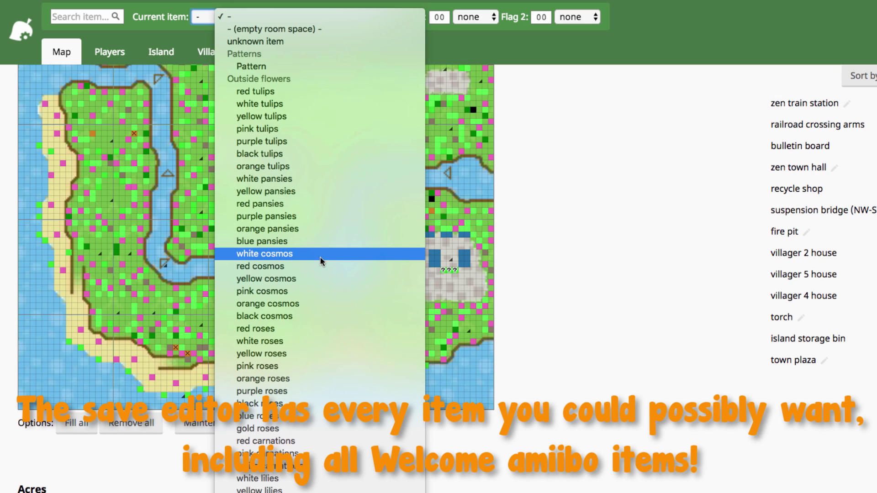
pyautogui.scroll(-10, 322, 259)
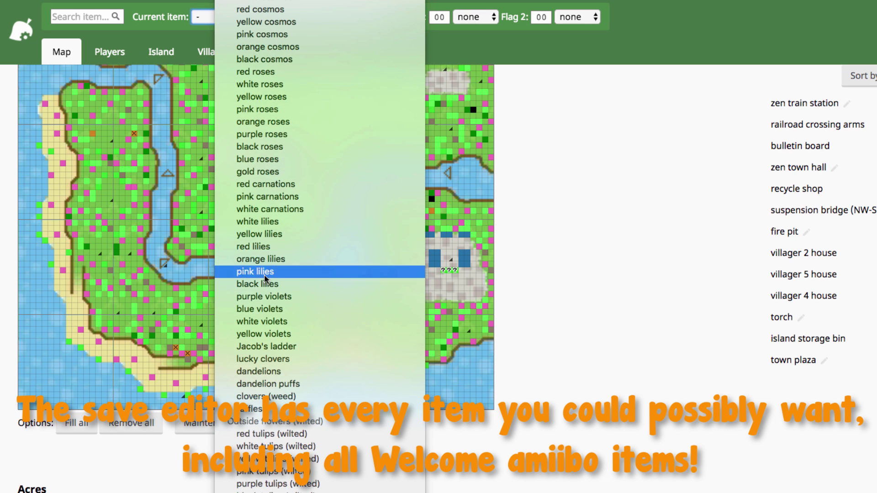
pyautogui.scroll(-15, 317, 316)
pyautogui.scroll(-3, 317, 317)
pyautogui.scroll(9, 317, 316)
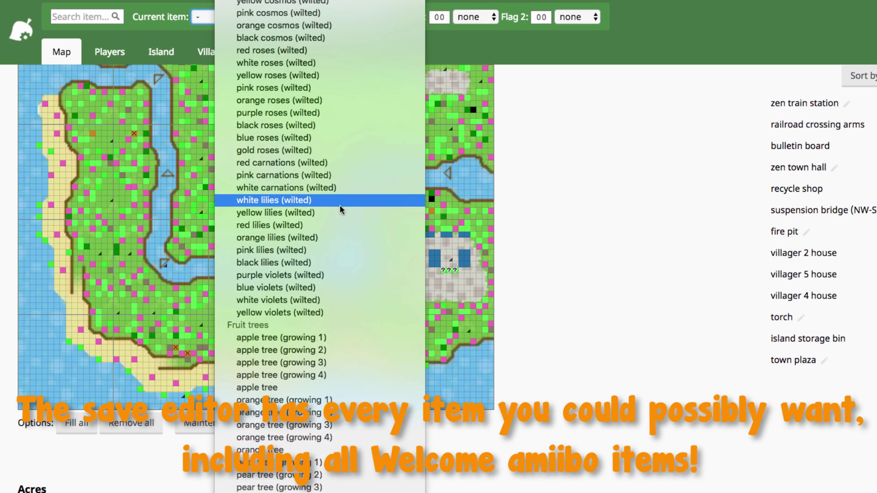
pyautogui.scroll(-20, 340, 208)
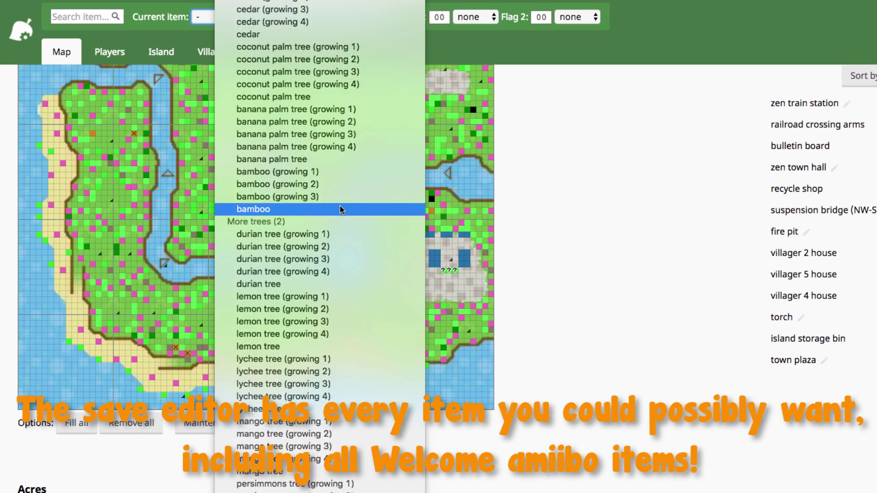
pyautogui.scroll(-20, 339, 205)
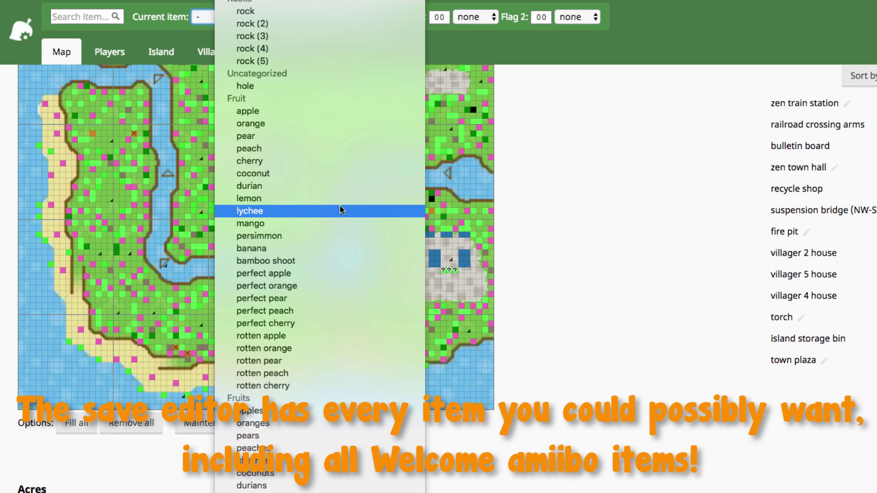
pyautogui.scroll(-10, 300, 309)
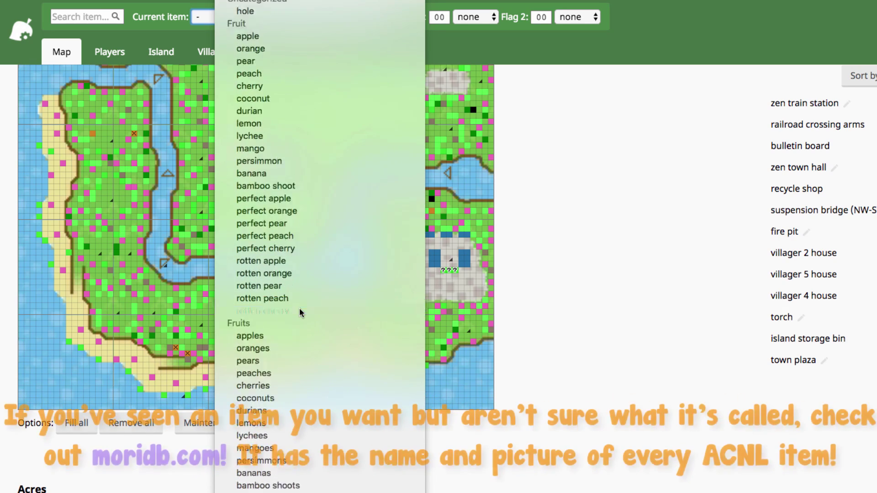
pyautogui.scroll(10, 300, 307)
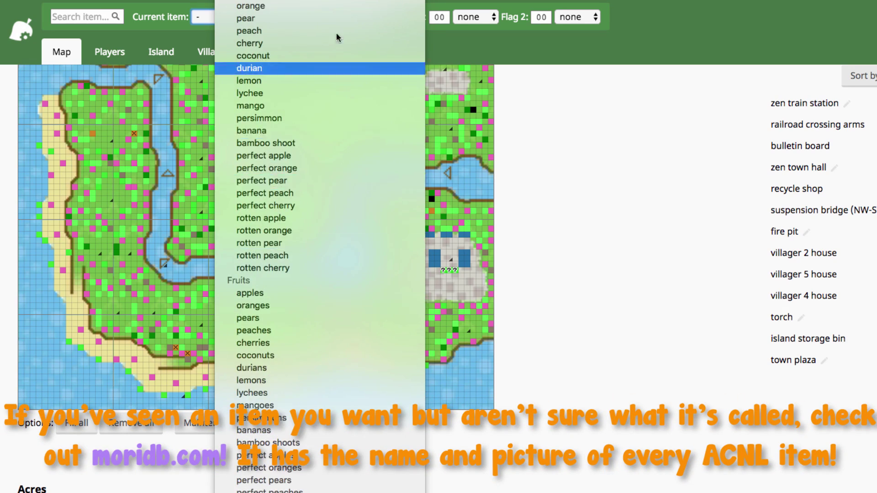
pyautogui.scroll(-20, 380, 278)
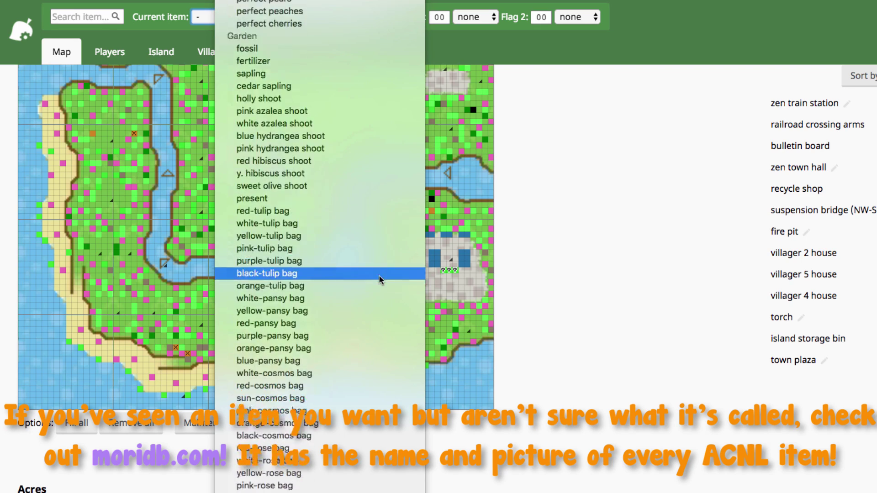
pyautogui.scroll(-20, 380, 279)
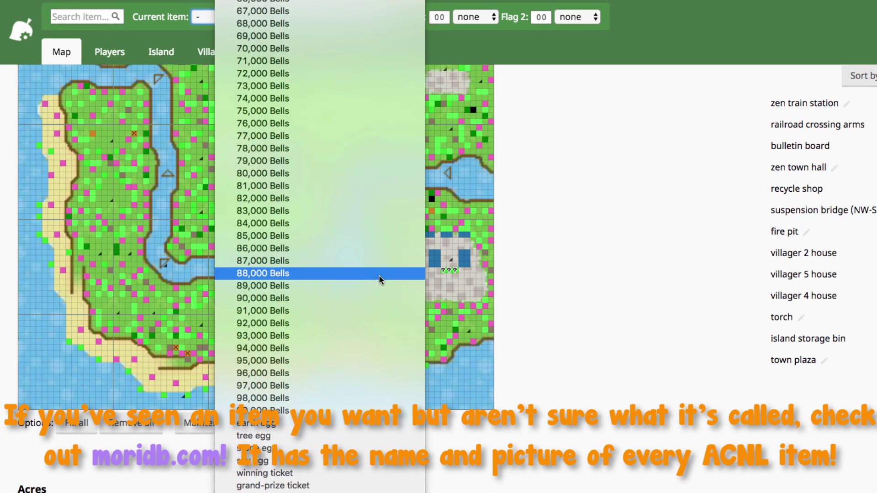
pyautogui.scroll(-20, 380, 278)
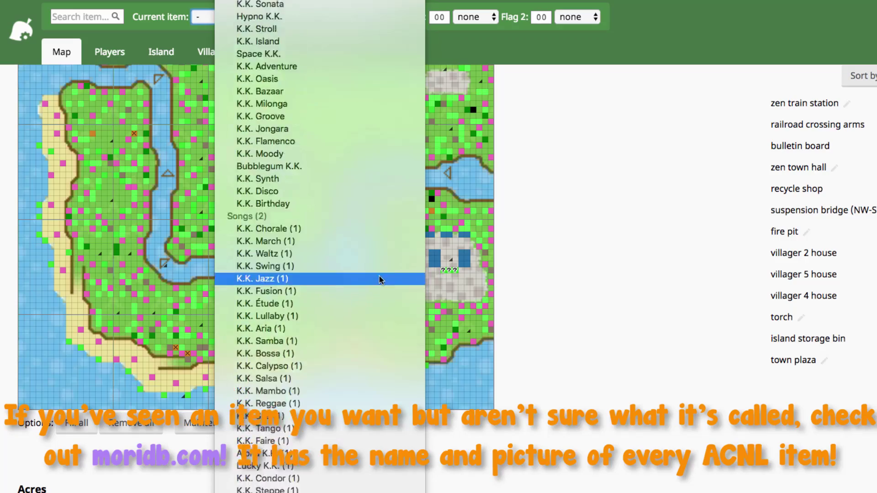
pyautogui.scroll(-20, 379, 280)
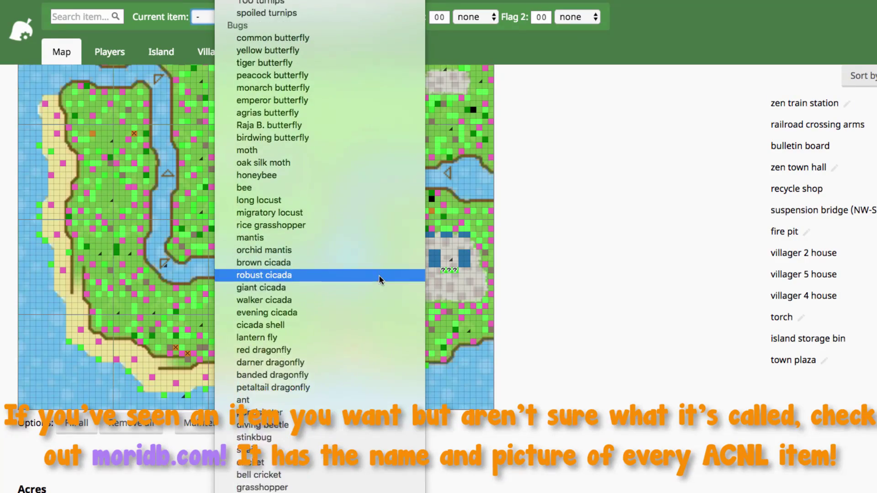
pyautogui.scroll(-20, 379, 279)
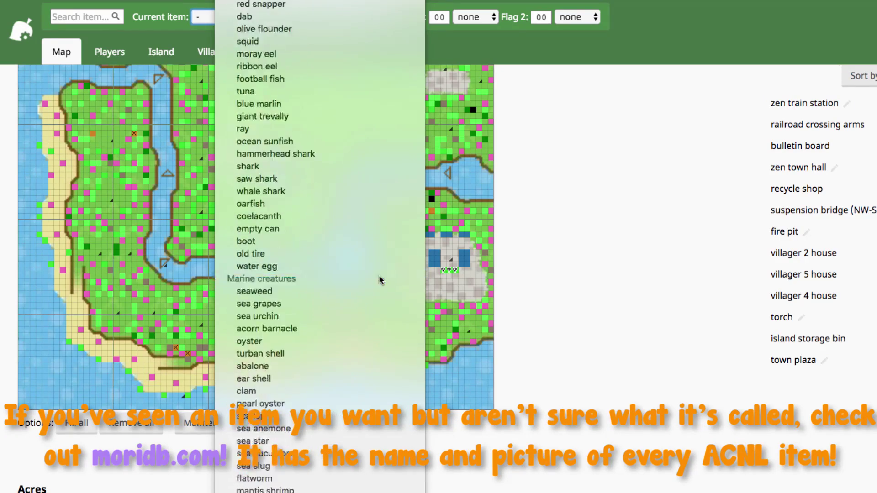
pyautogui.scroll(-20, 379, 280)
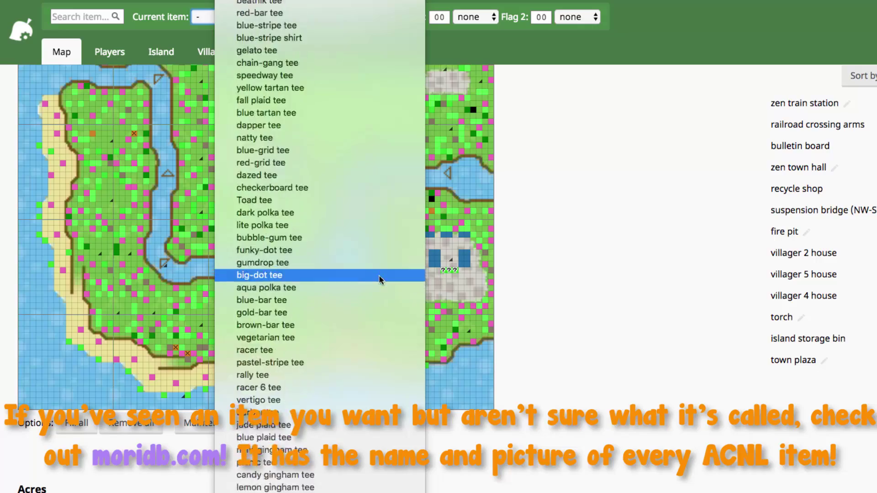
pyautogui.scroll(-20, 379, 279)
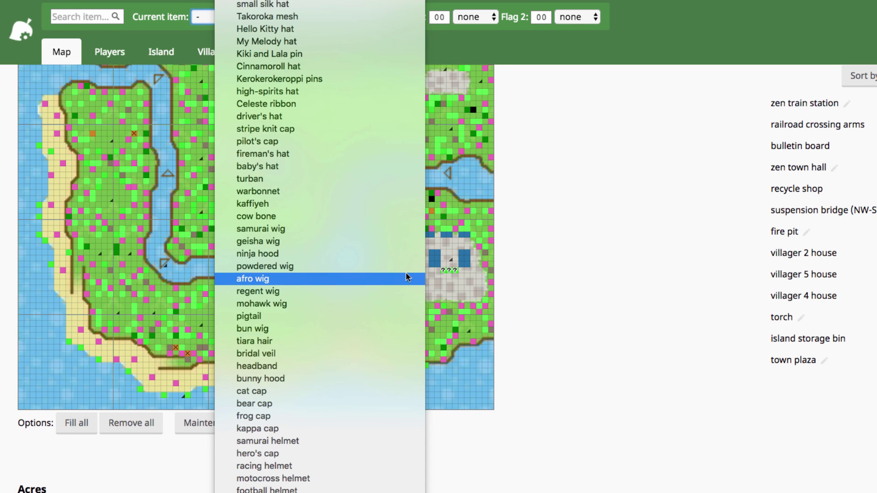
# Close the Current item list without choosing, then reopen it with '-' still selected
pyautogui.click(561, 249)
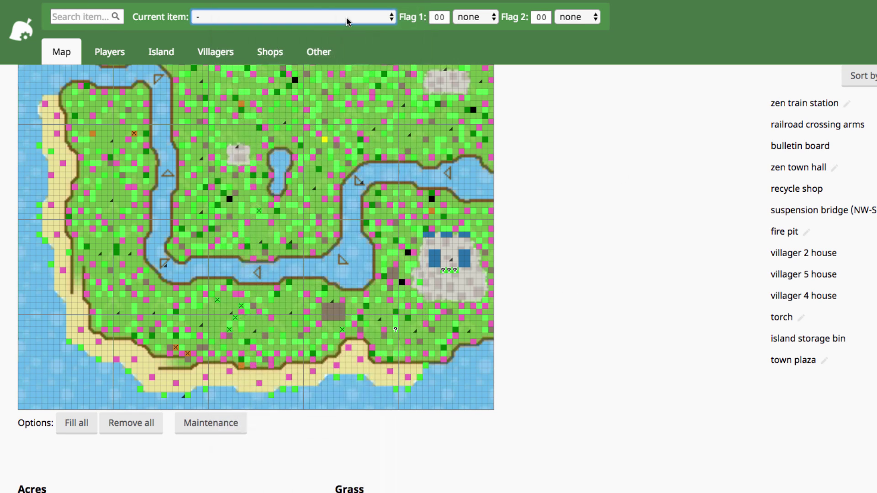
pyautogui.click(306, 13)
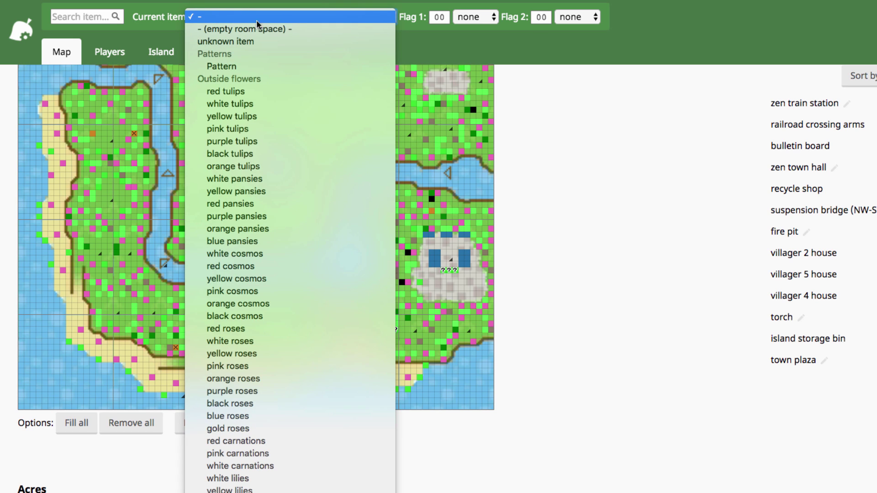
pyautogui.click(288, 16)
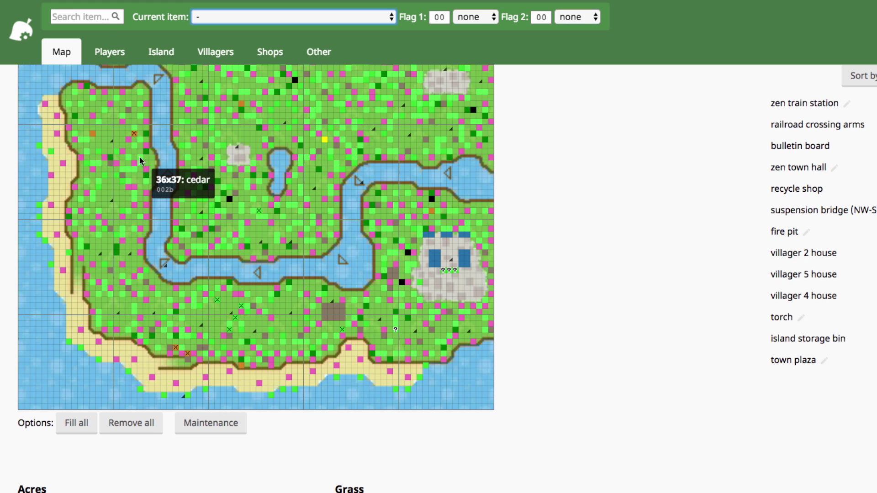
pyautogui.click(227, 15)
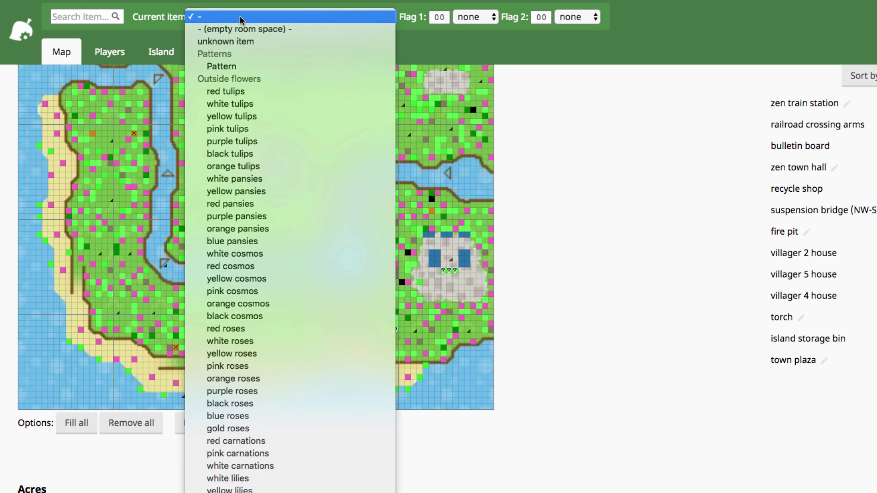
pyautogui.click(248, 17)
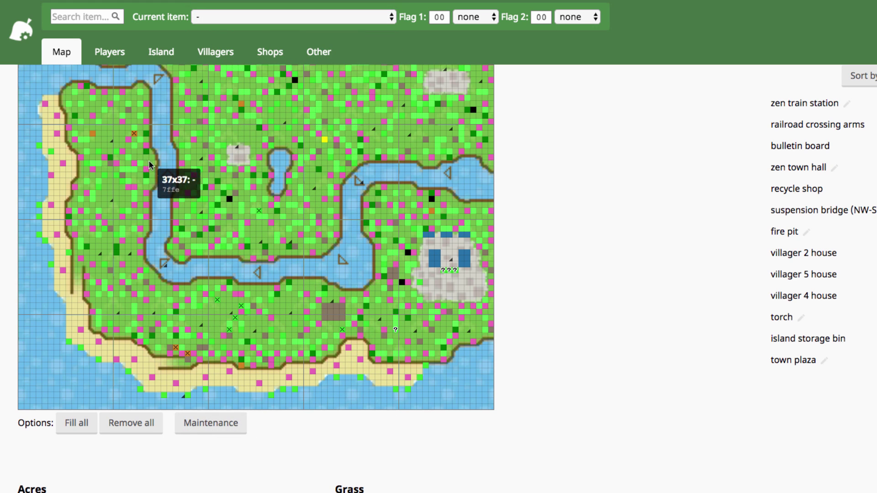
pyautogui.click(284, 18)
pyautogui.click(284, 17)
pyautogui.click(317, 19)
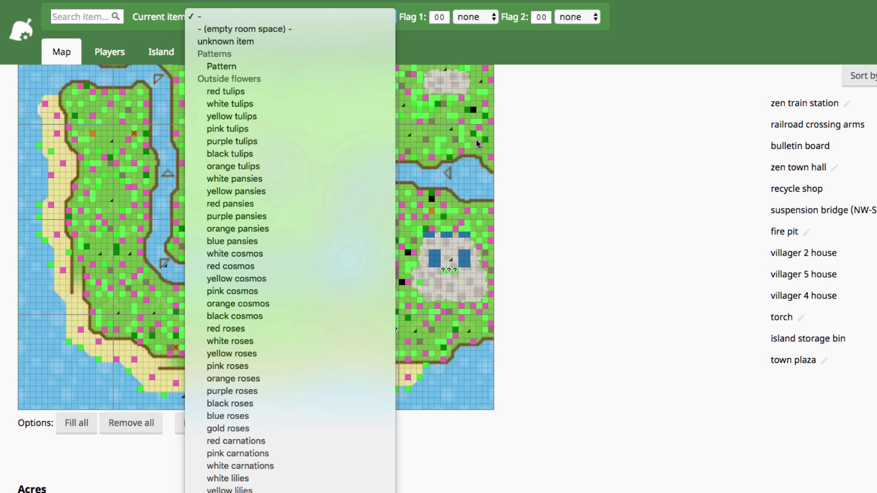
# Dismiss the Current item dropdown with nothing chosen and scroll up to the whole town map
pyautogui.click(560, 158)
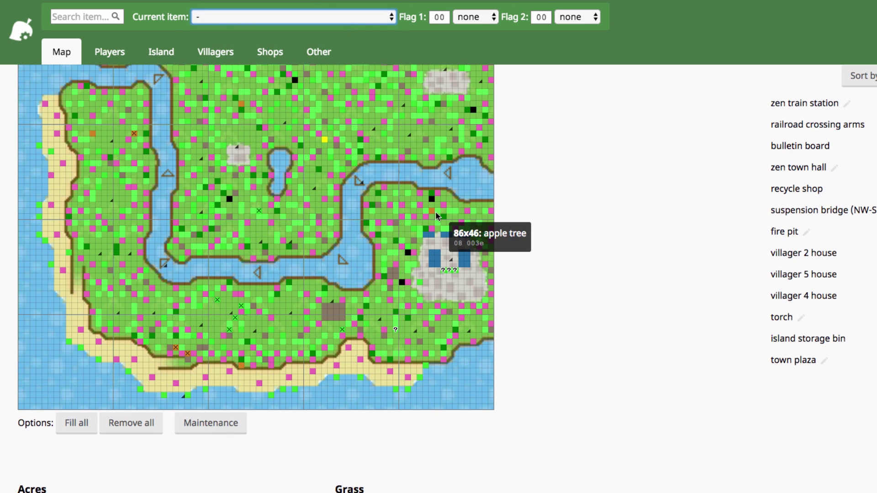
pyautogui.click(246, 18)
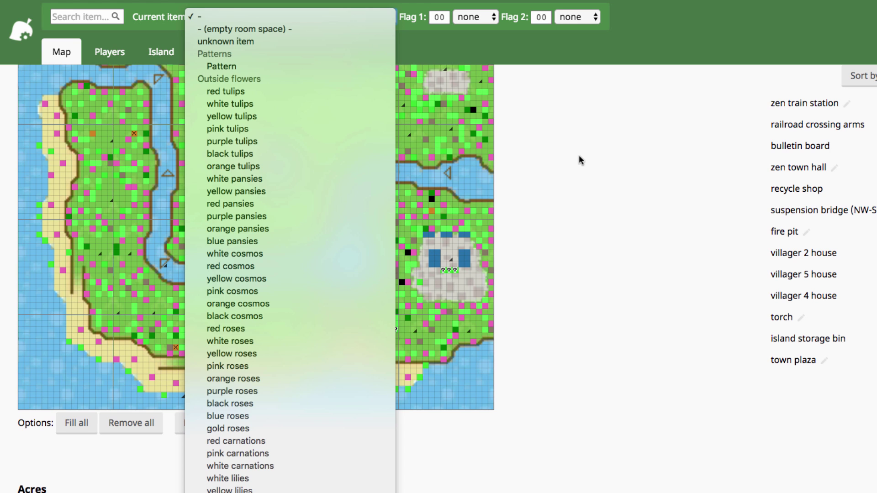
pyautogui.click(586, 185)
pyautogui.scroll(1, 586, 185)
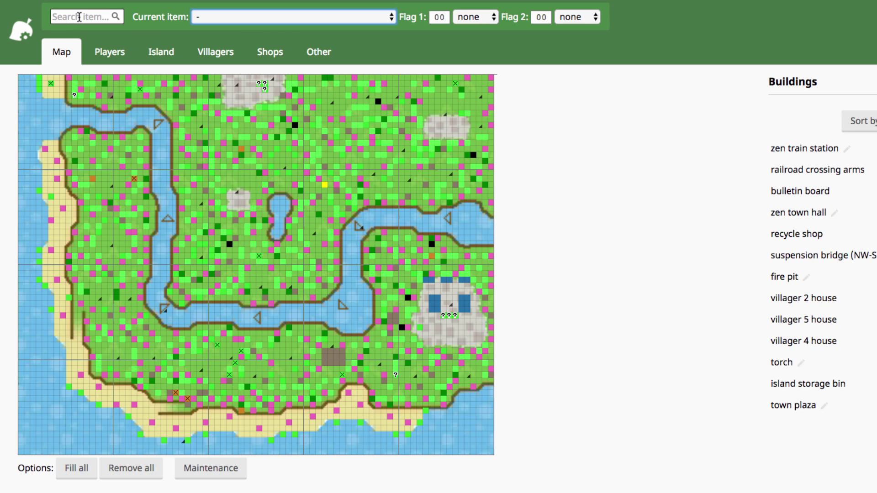
# Find '99', place 99,000 Bells on map tile 31x39, then view the player info page
pyautogui.click(79, 16)
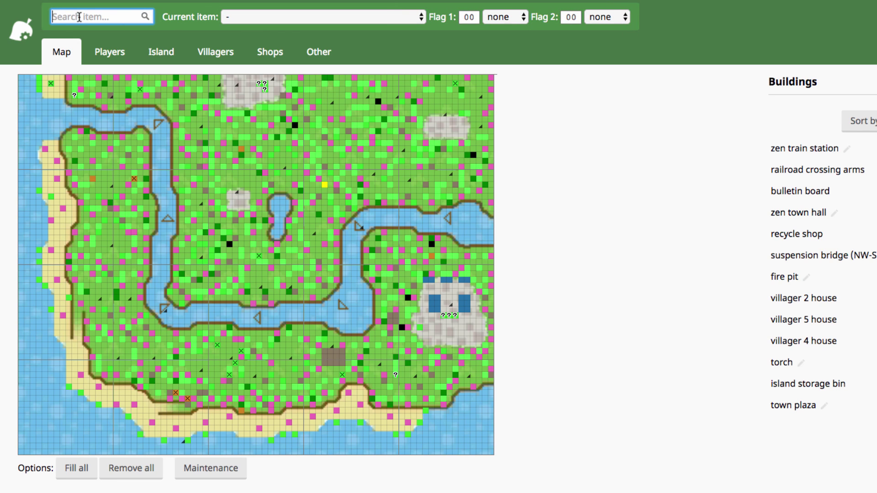
pyautogui.write('99')
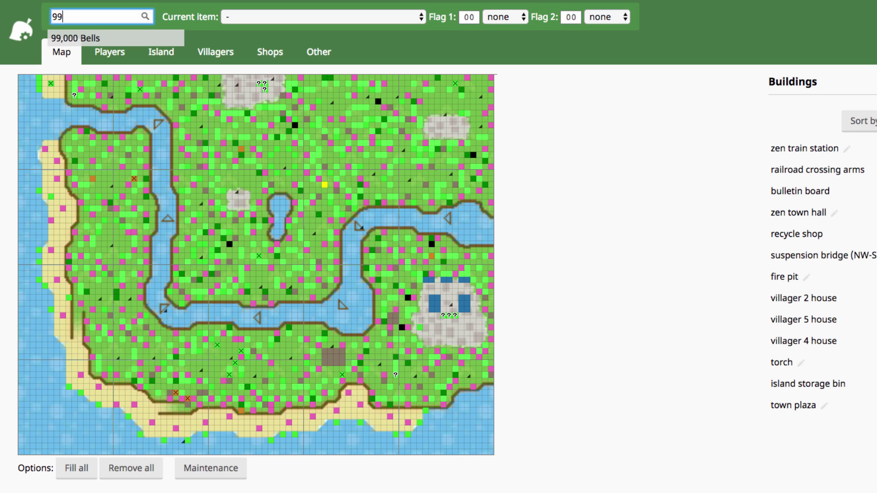
pyautogui.click(82, 38)
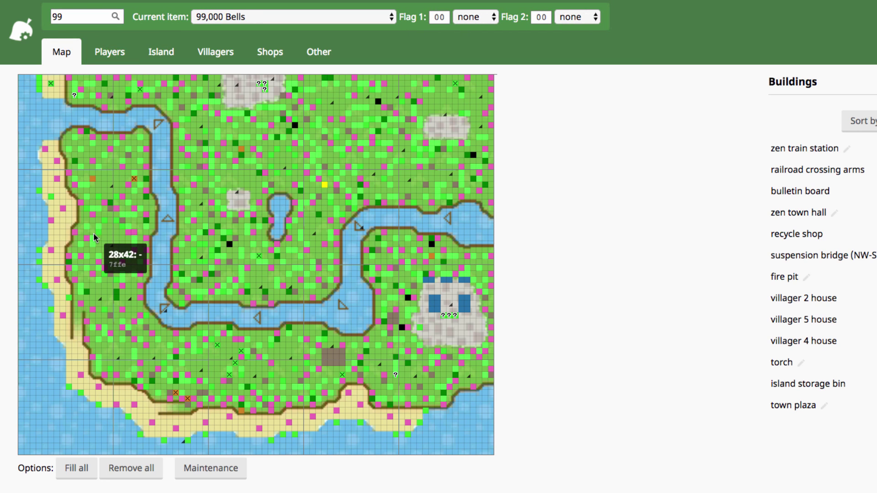
pyautogui.click(111, 215)
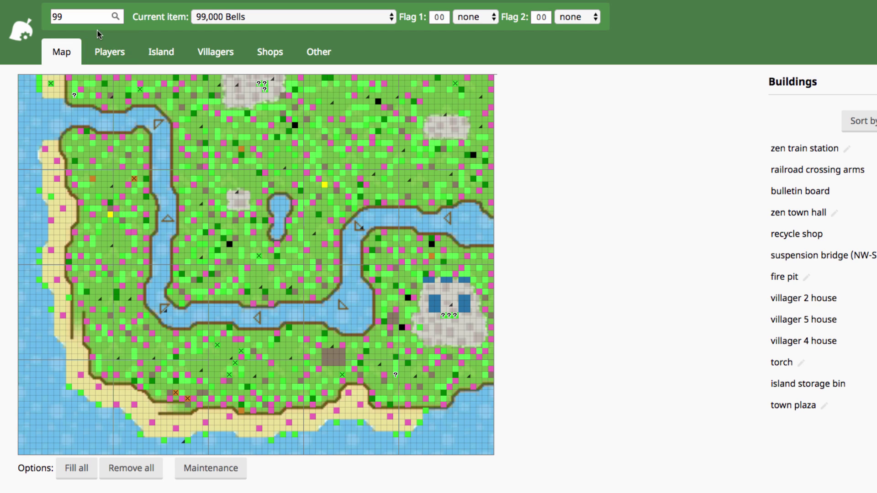
pyautogui.click(104, 48)
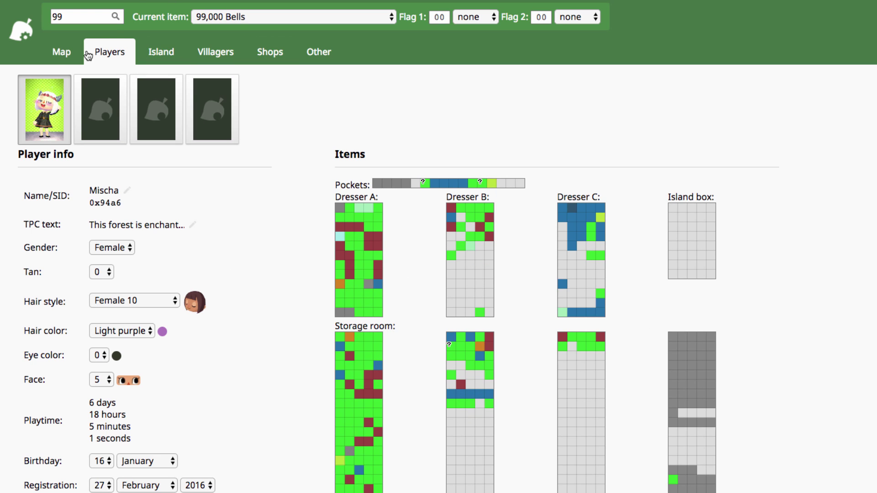
pyautogui.click(64, 54)
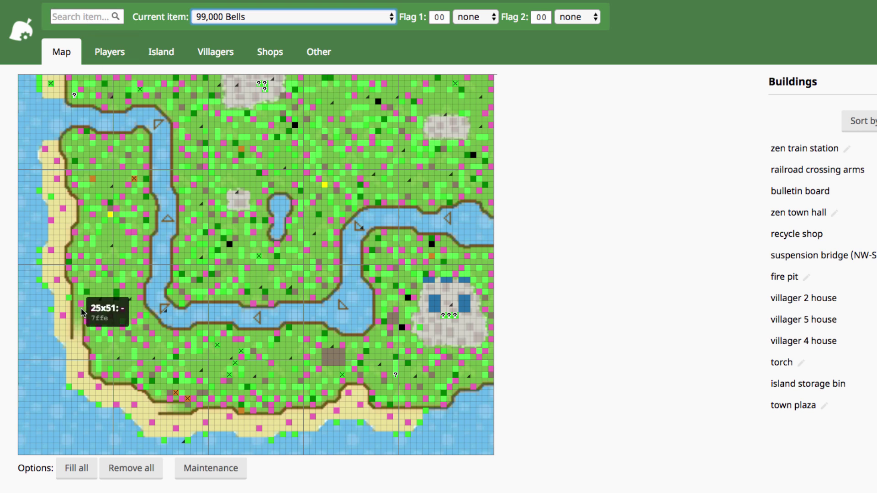
pyautogui.click(67, 471)
pyautogui.click(300, 16)
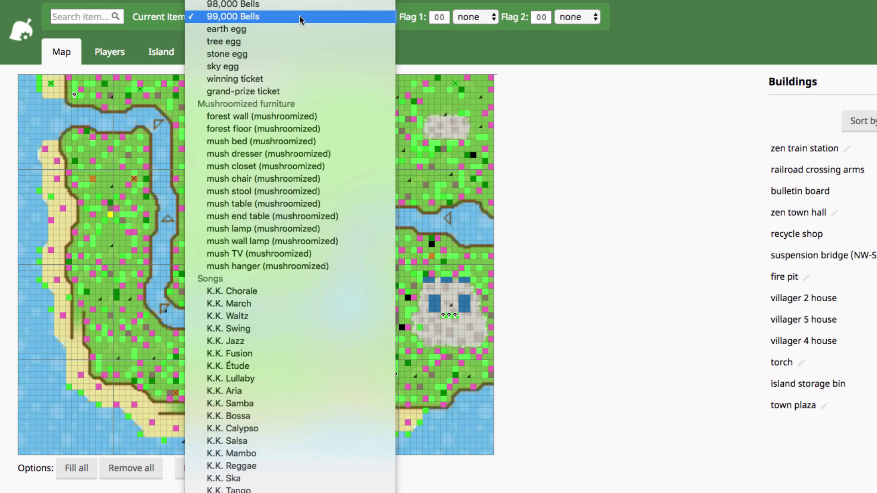
pyautogui.click(300, 17)
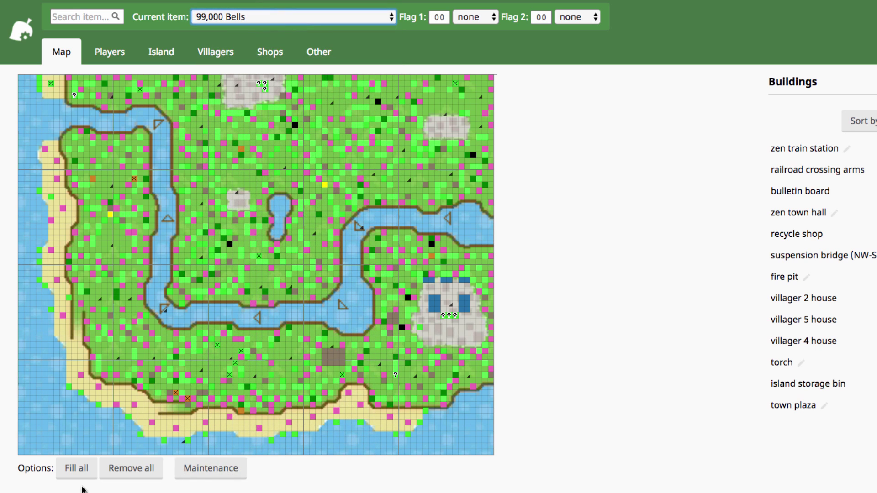
pyautogui.click(76, 470)
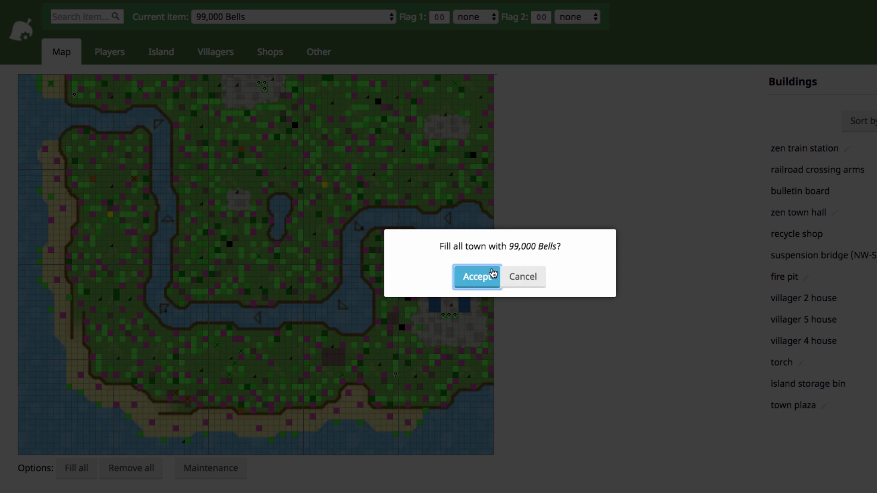
pyautogui.click(524, 278)
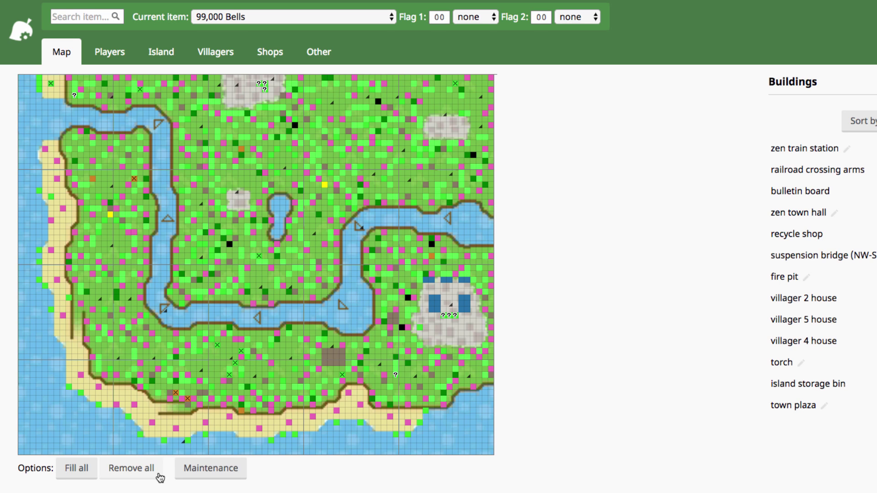
pyautogui.click(201, 473)
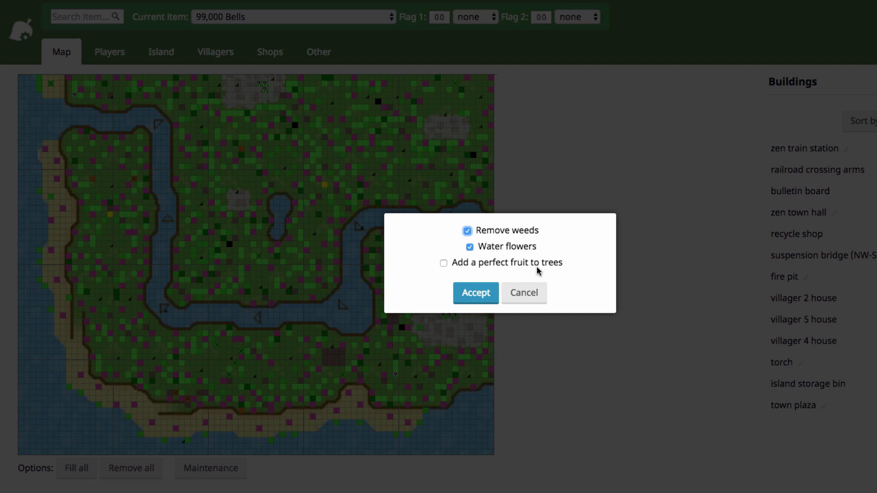
pyautogui.click(477, 267)
pyautogui.click(535, 296)
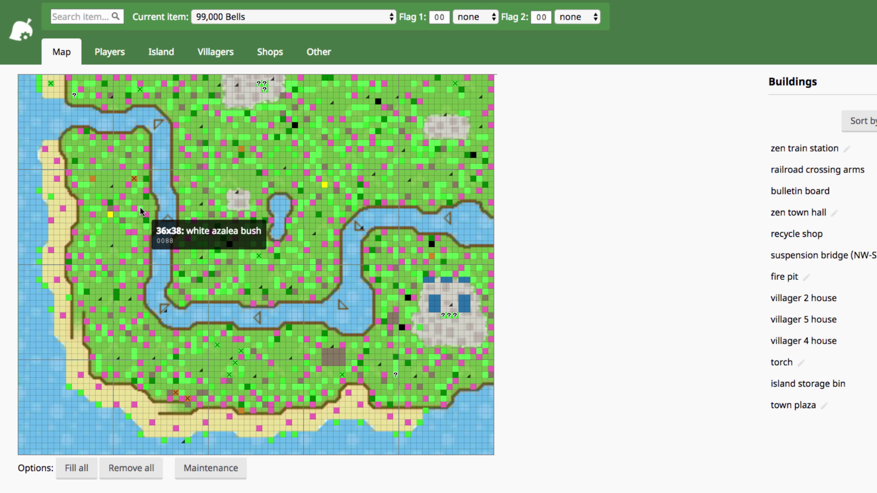
# Copy the white azalea bush, pick a blank tile as the item, then clear the bush's tile
pyautogui.rightClick(140, 207)
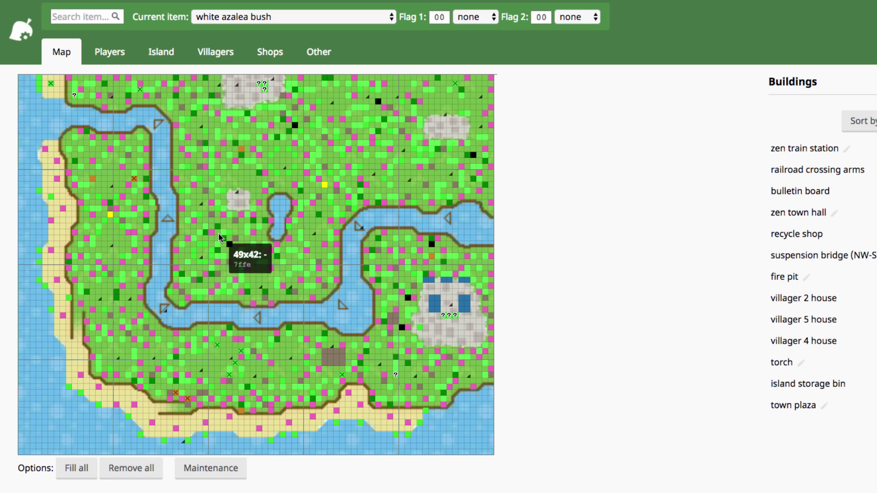
pyautogui.rightClick(152, 209)
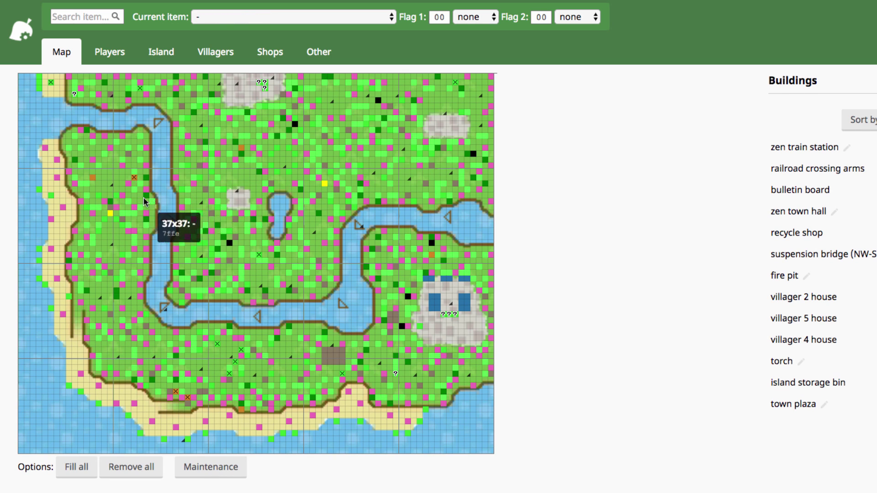
pyautogui.click(153, 201)
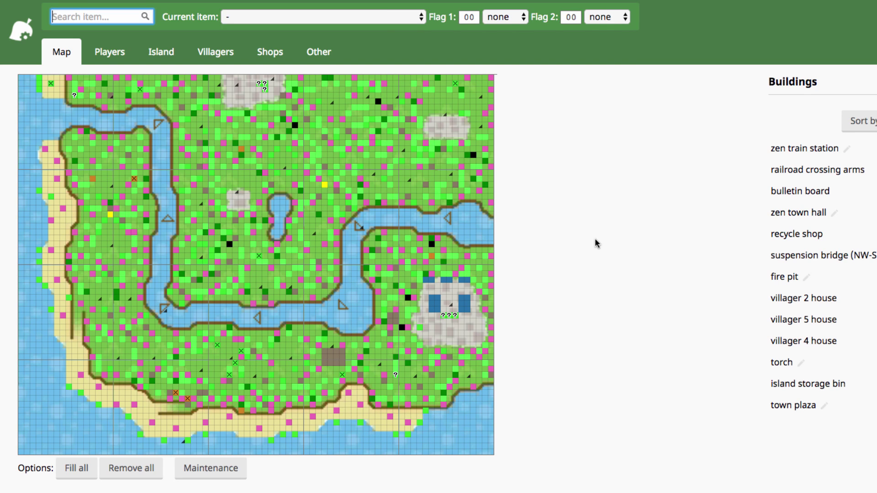
pyautogui.click(75, 17)
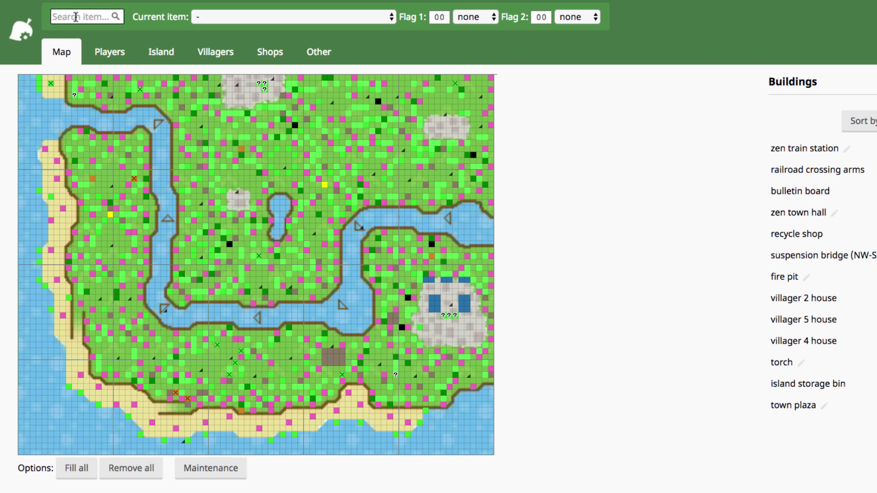
pyautogui.click(76, 17)
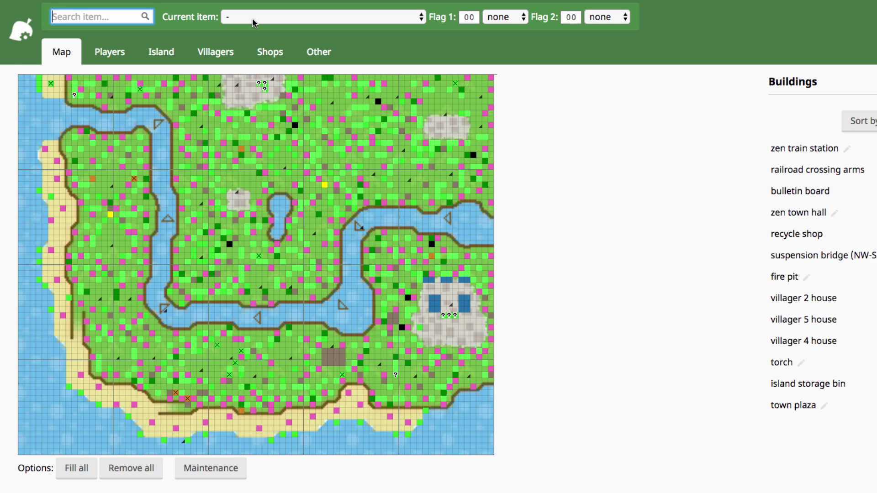
pyautogui.click(336, 56)
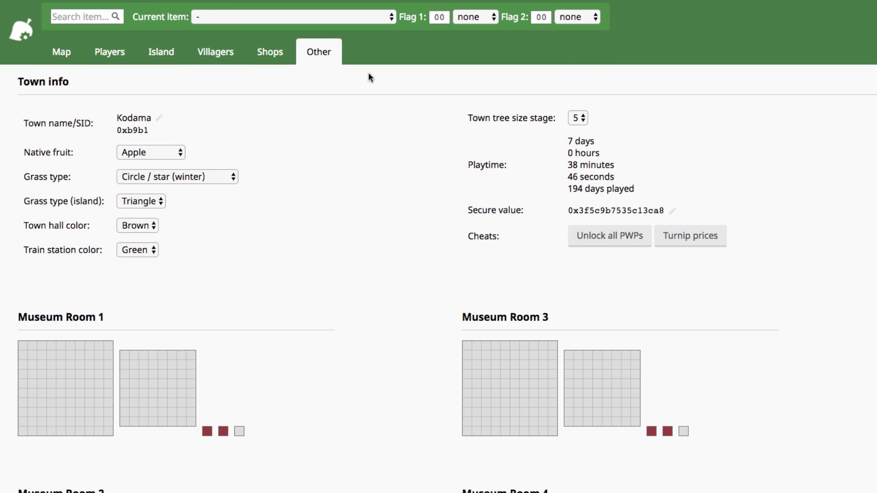
pyautogui.click(152, 154)
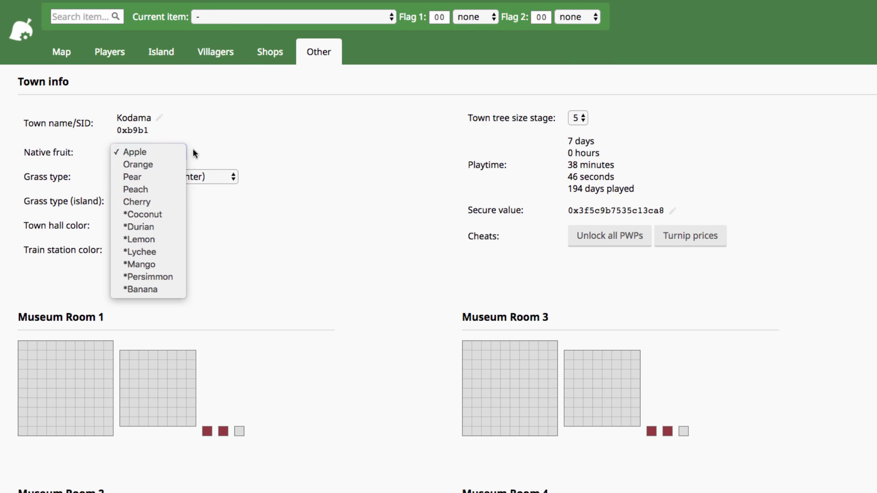
pyautogui.click(60, 54)
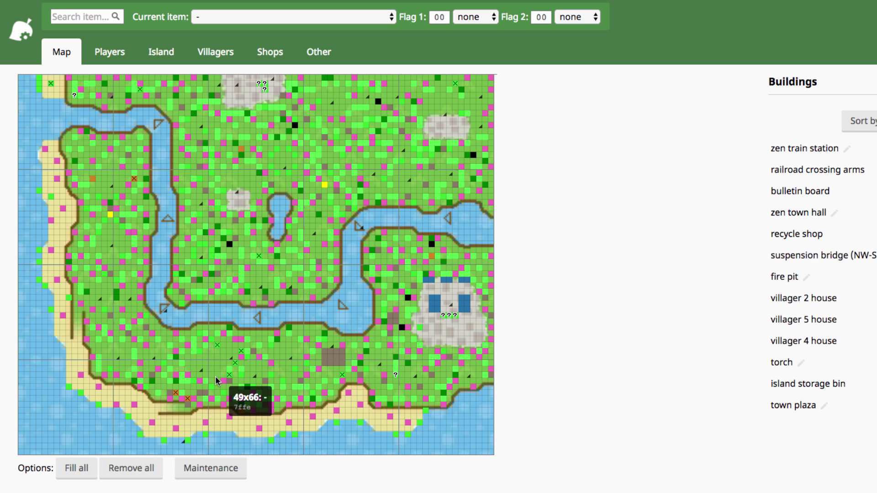
pyautogui.click(226, 474)
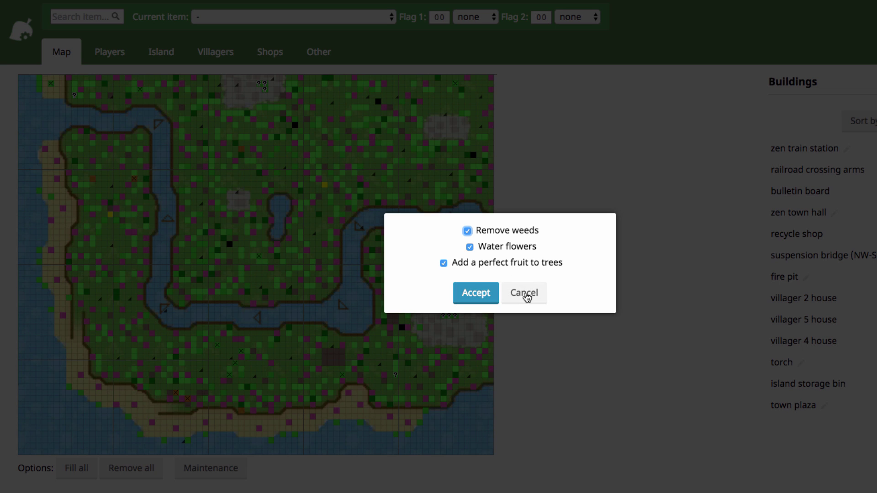
pyautogui.click(526, 296)
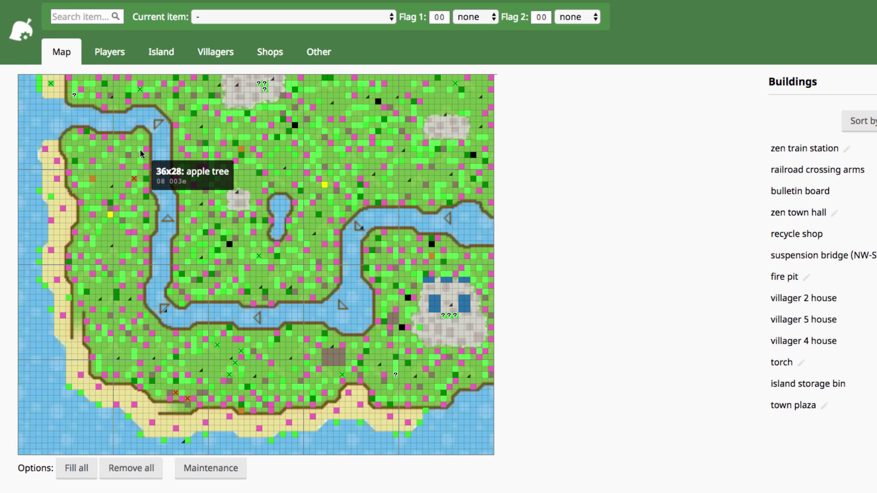
pyautogui.rightClick(140, 149)
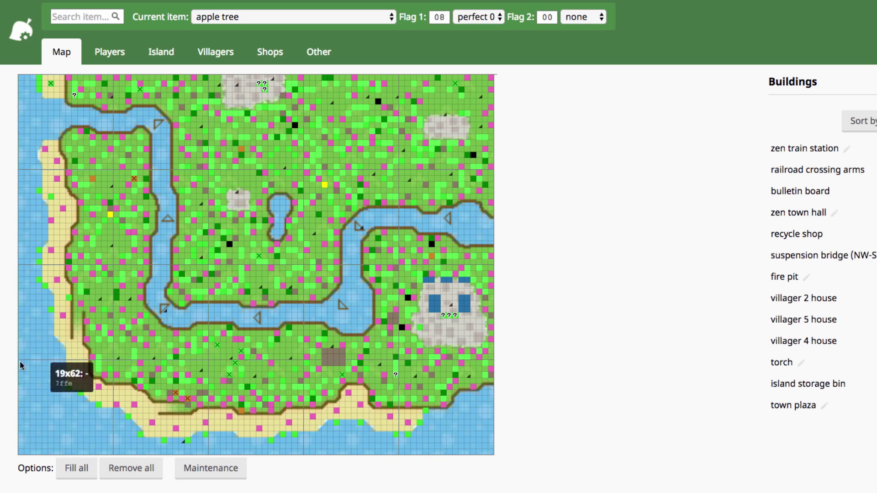
pyautogui.press('Escape')
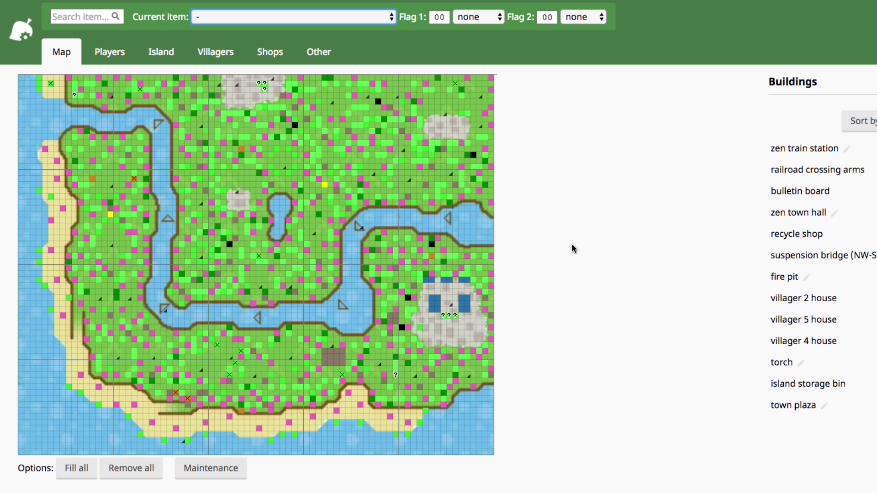
pyautogui.scroll(-5, 574, 249)
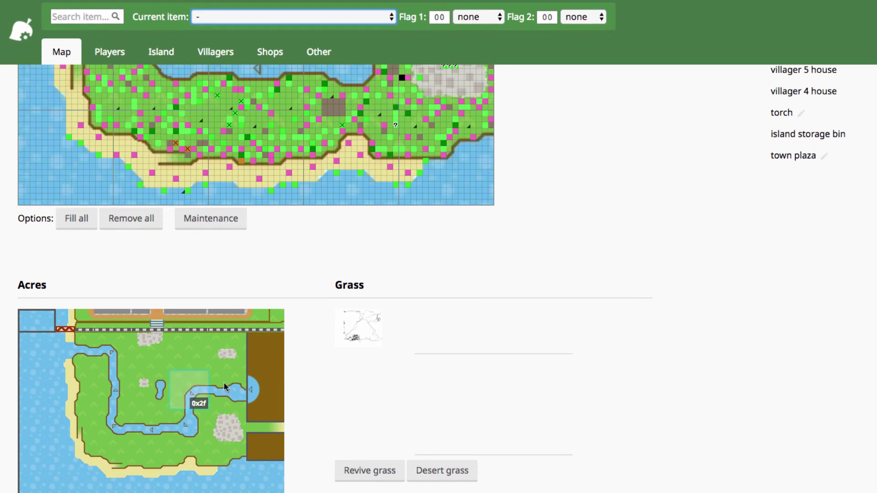
pyautogui.scroll(5, 711, 301)
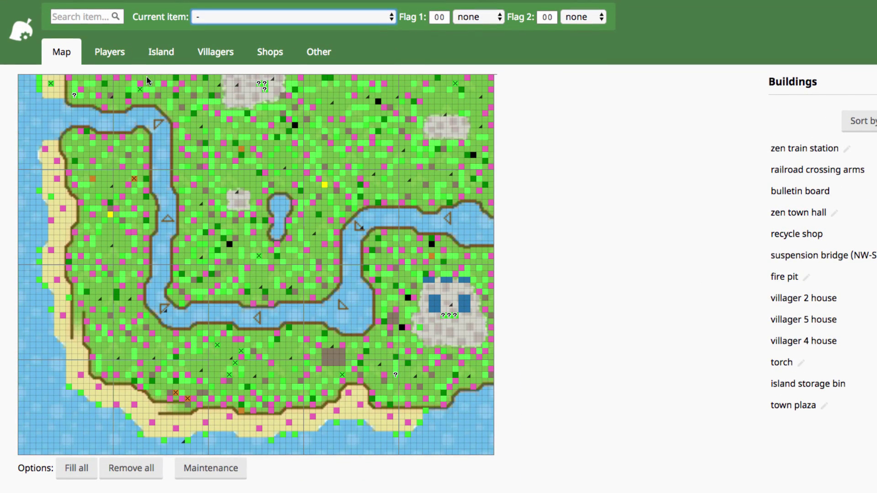